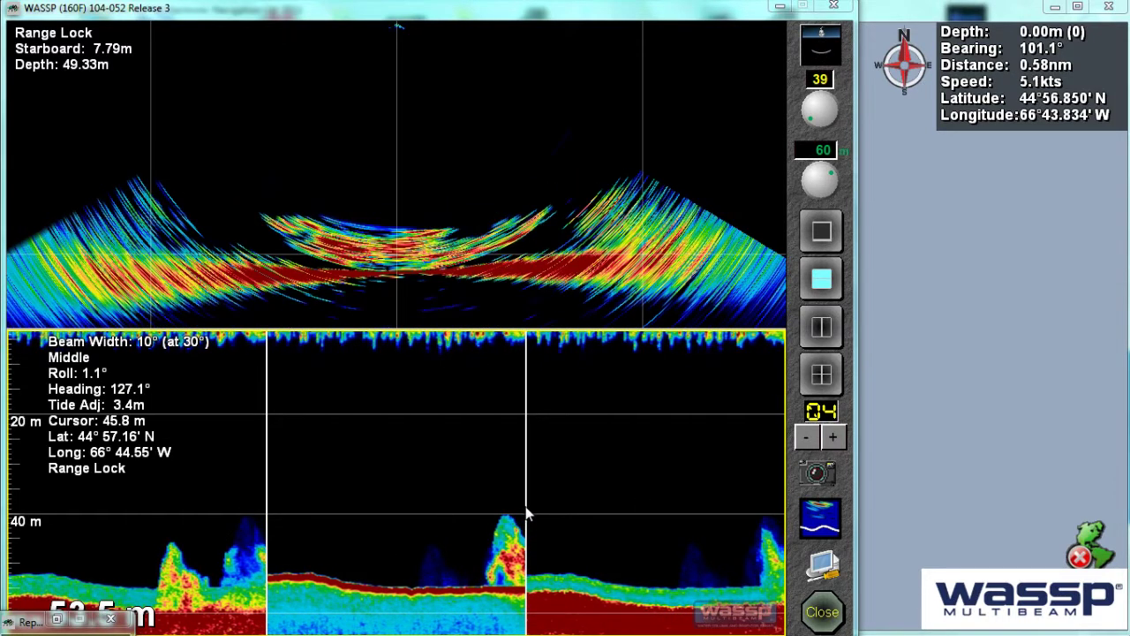
# Step: Turn on the triple beam angle cones on the sonar swath view
pyautogui.rightClick(403, 86)
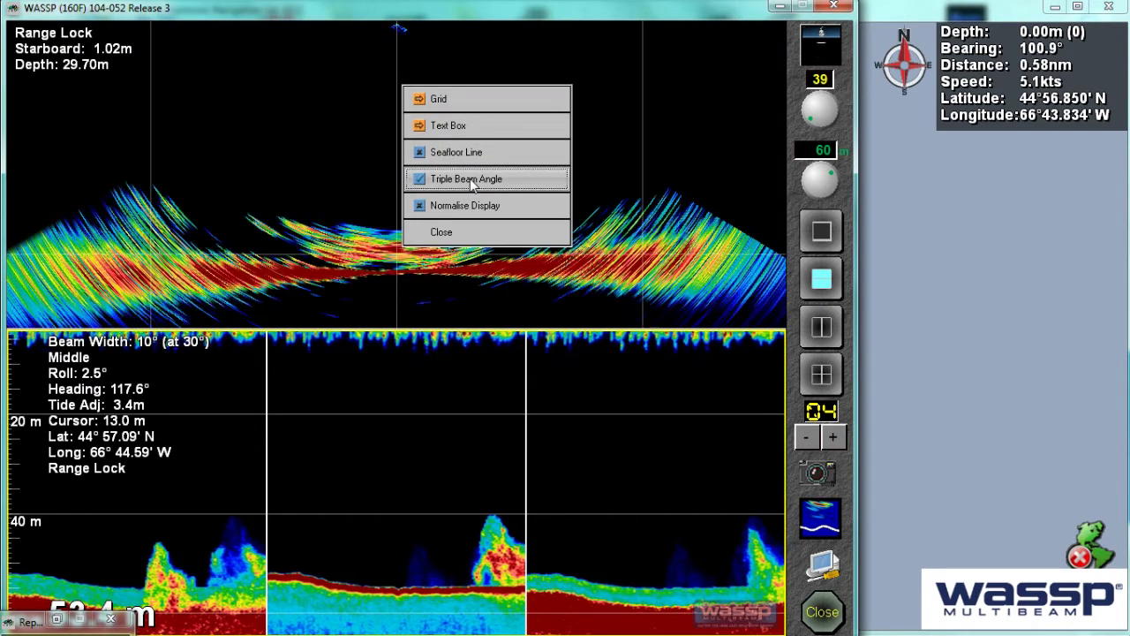
pyautogui.click(470, 178)
pyautogui.click(470, 234)
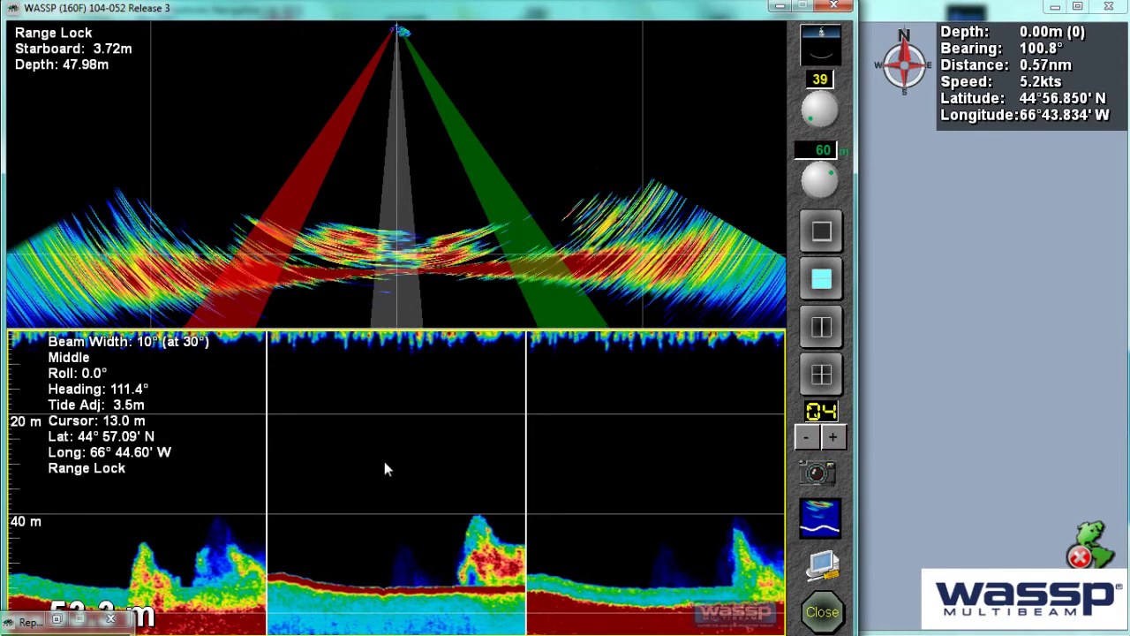
# Step: Set the triple beam angle to 20 degrees and the beam width to 20 degrees
pyautogui.rightClick(384, 462)
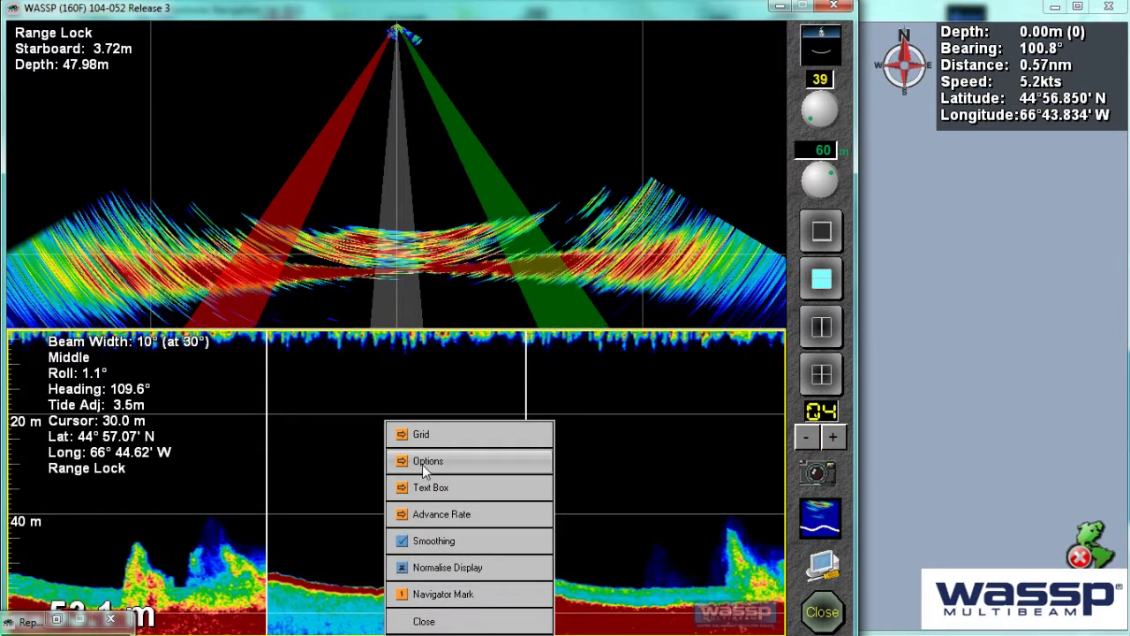
pyautogui.click(422, 464)
pyautogui.click(426, 569)
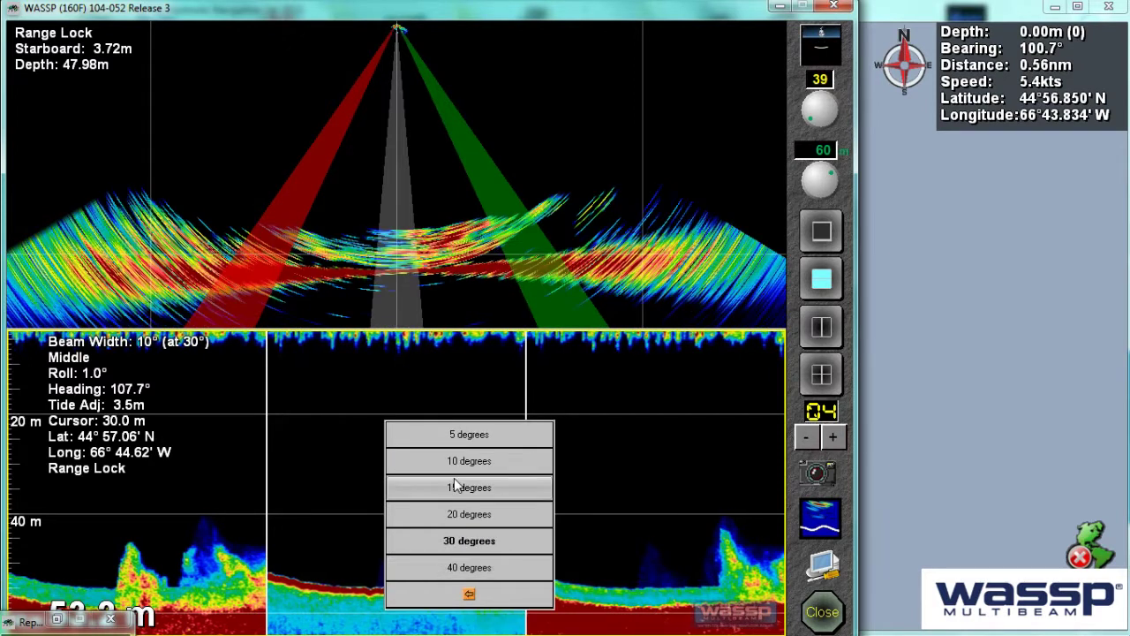
pyautogui.click(456, 519)
pyautogui.click(467, 594)
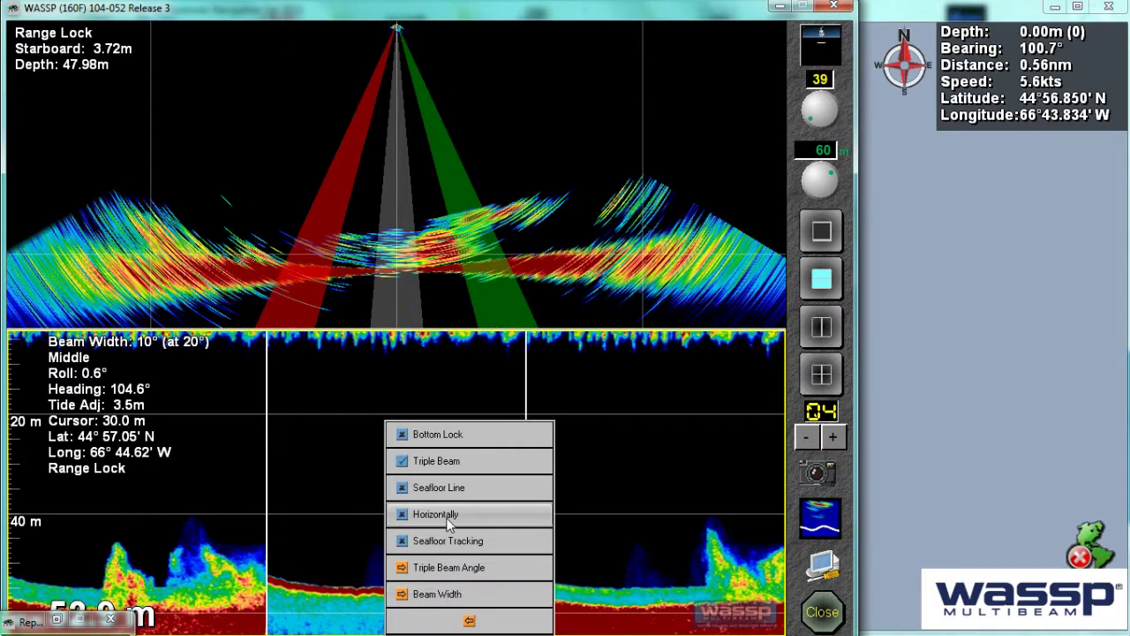
pyautogui.click(446, 595)
pyautogui.click(463, 519)
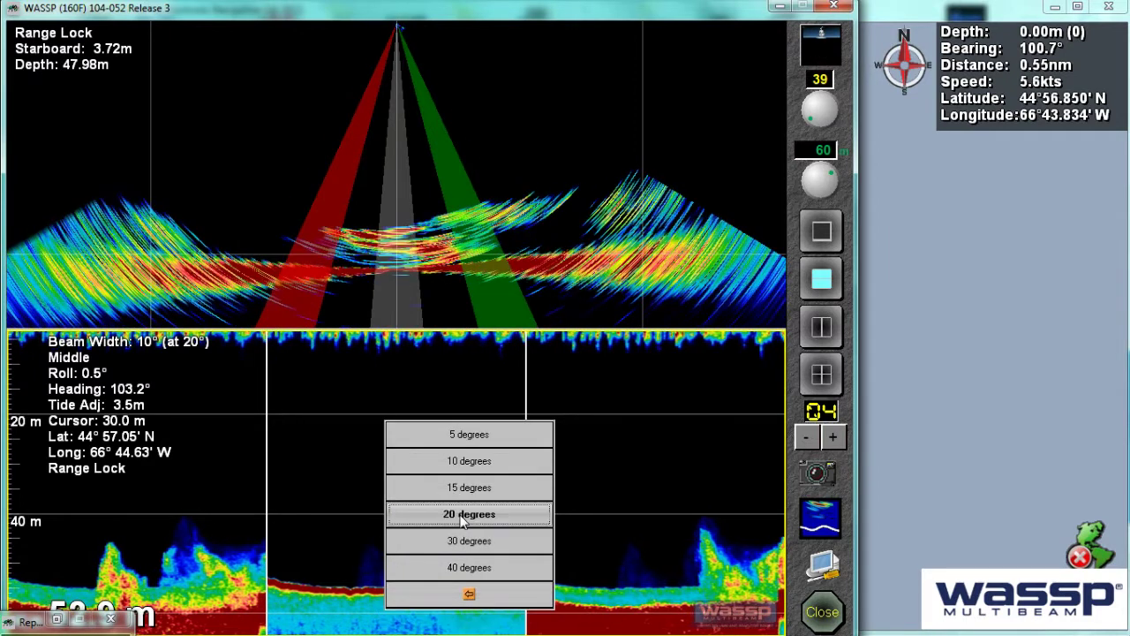
pyautogui.click(475, 598)
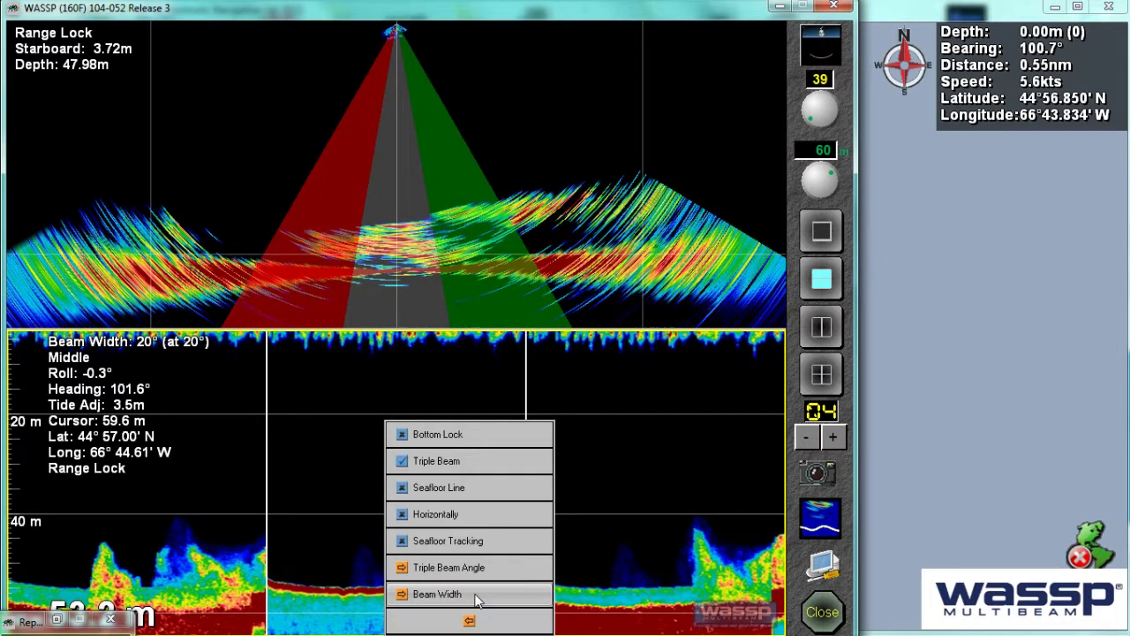
pyautogui.click(476, 625)
pyautogui.click(464, 625)
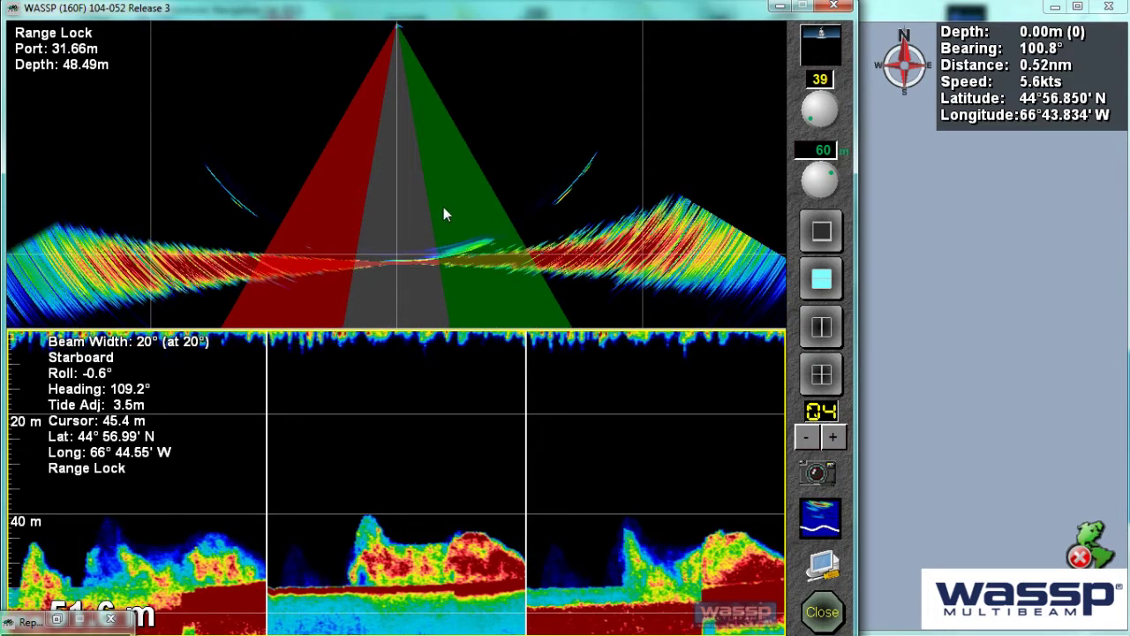
# Step: Change the swath view's grid spacing from 50 m to 25 m
pyautogui.rightClick(405, 182)
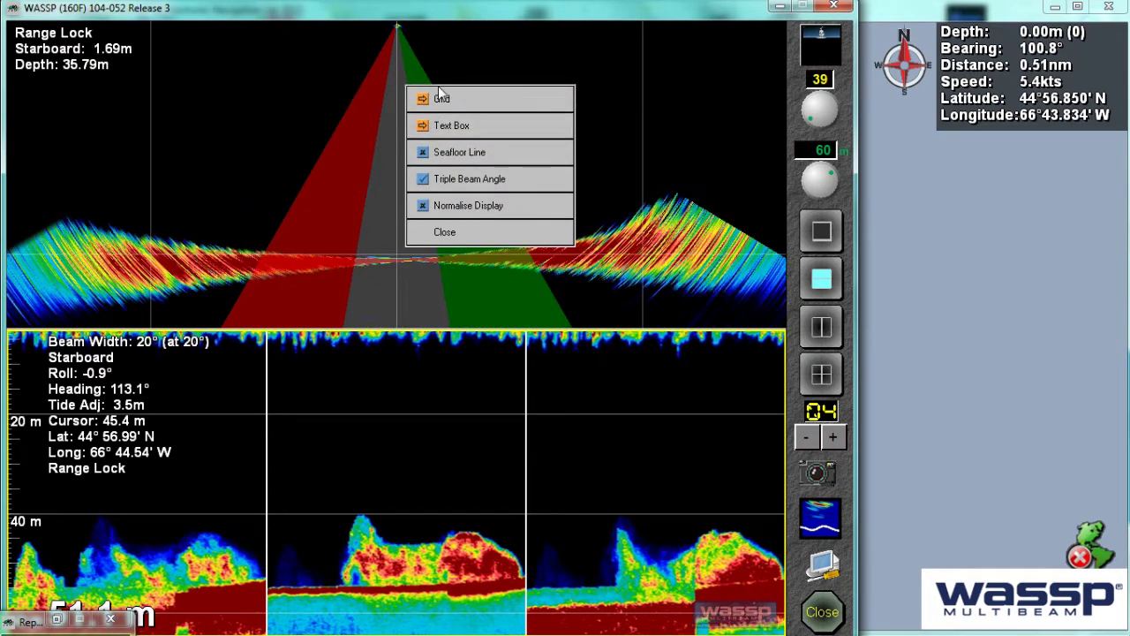
pyautogui.moveTo(27, 622); pyautogui.dragTo(911, 516)
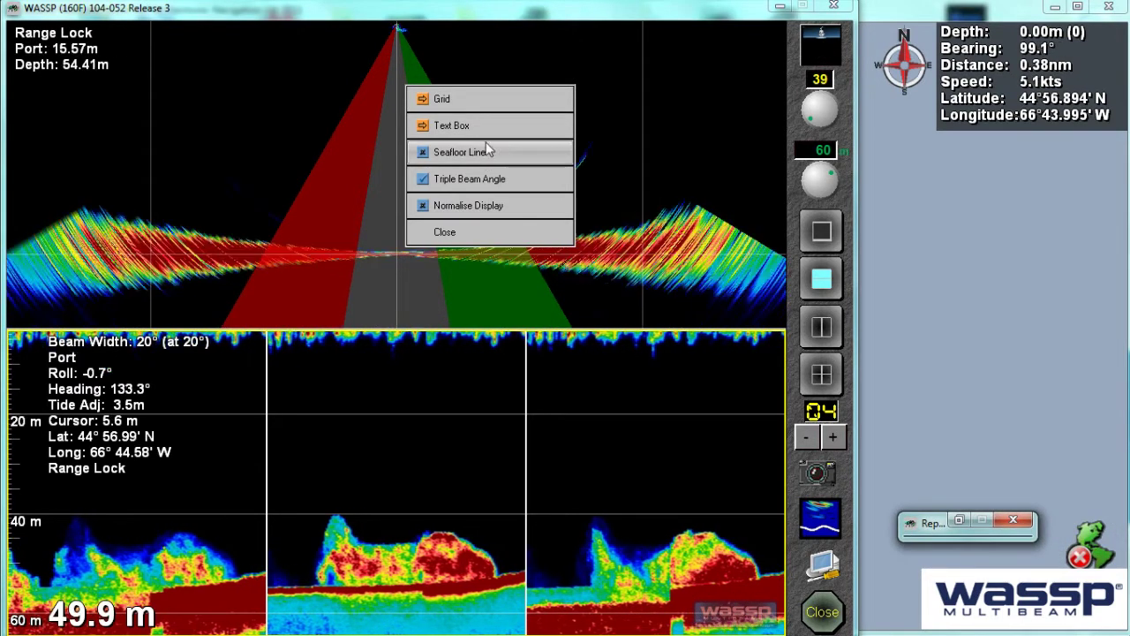
pyautogui.click(458, 99)
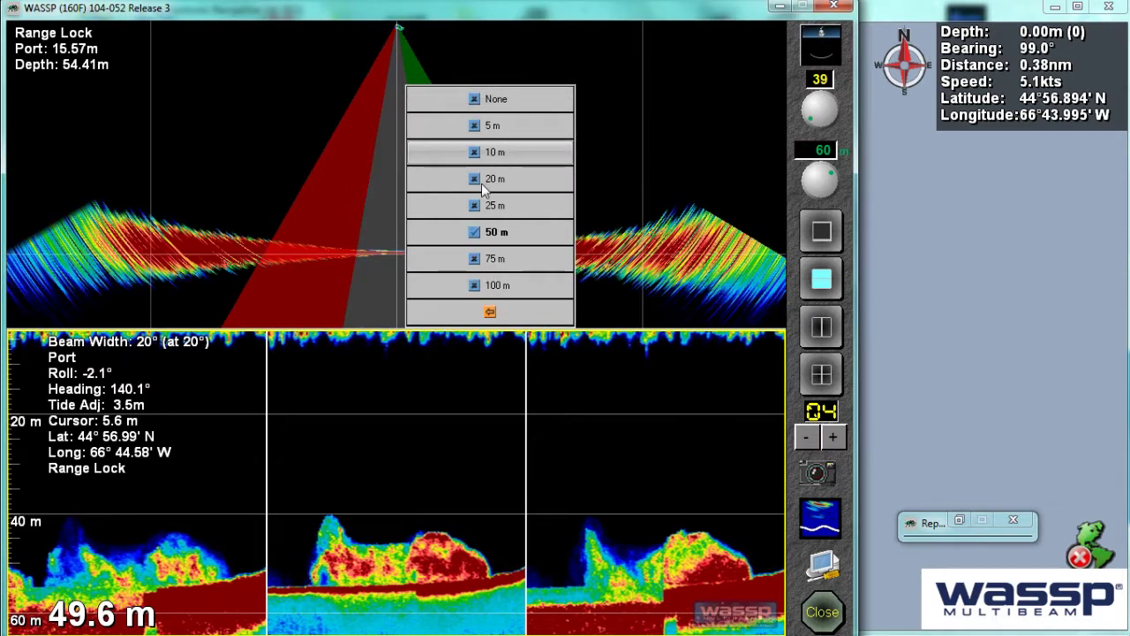
pyautogui.click(496, 205)
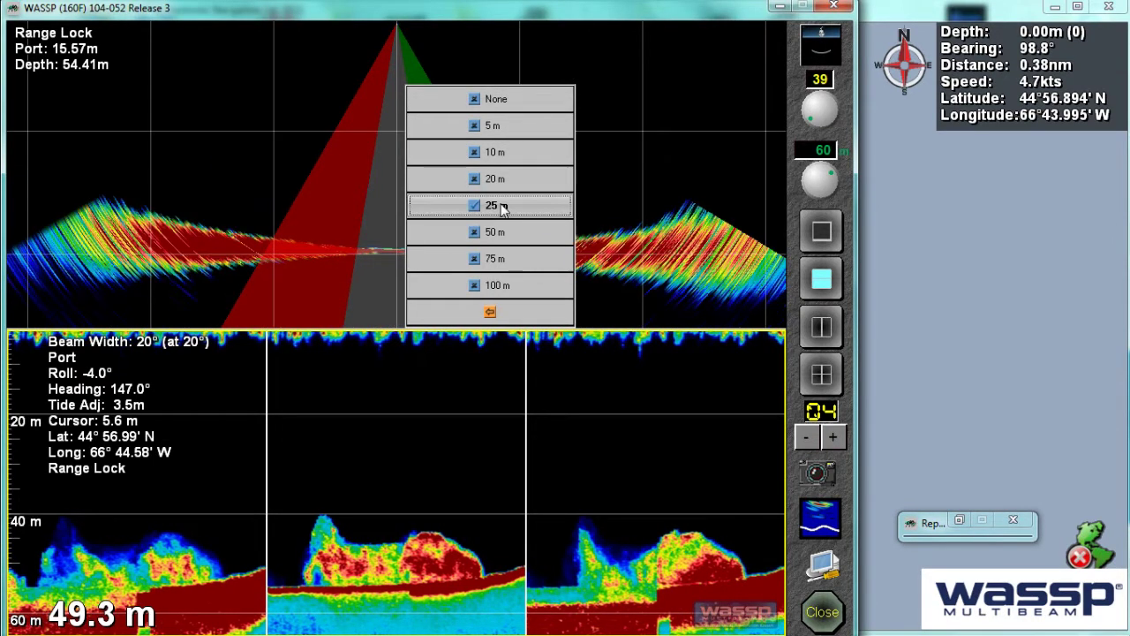
pyautogui.click(490, 312)
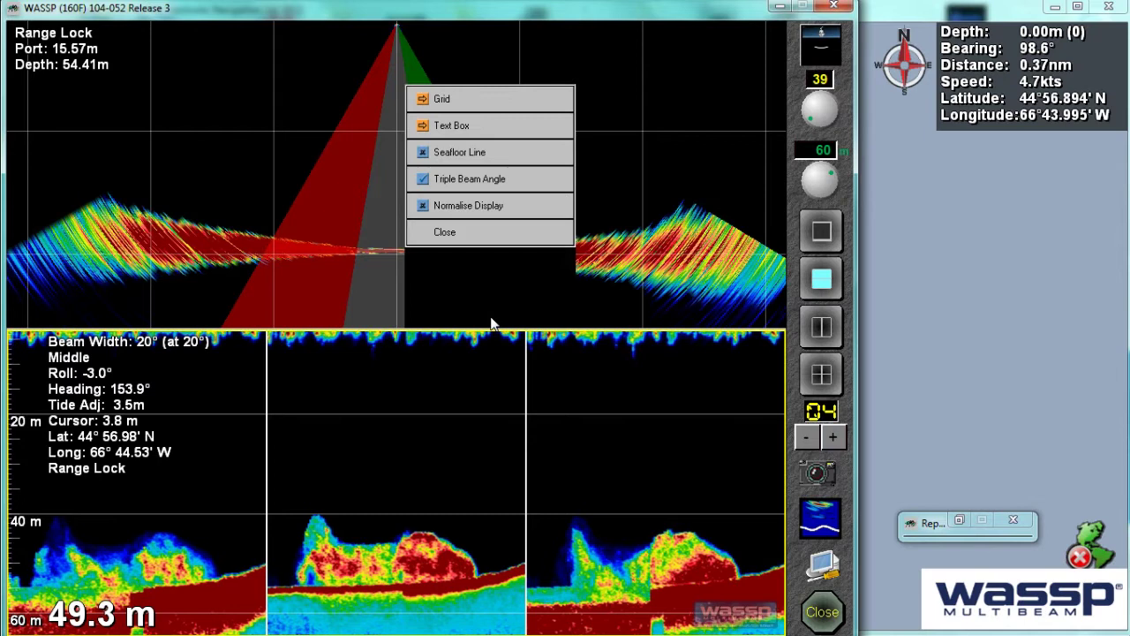
pyautogui.click(467, 233)
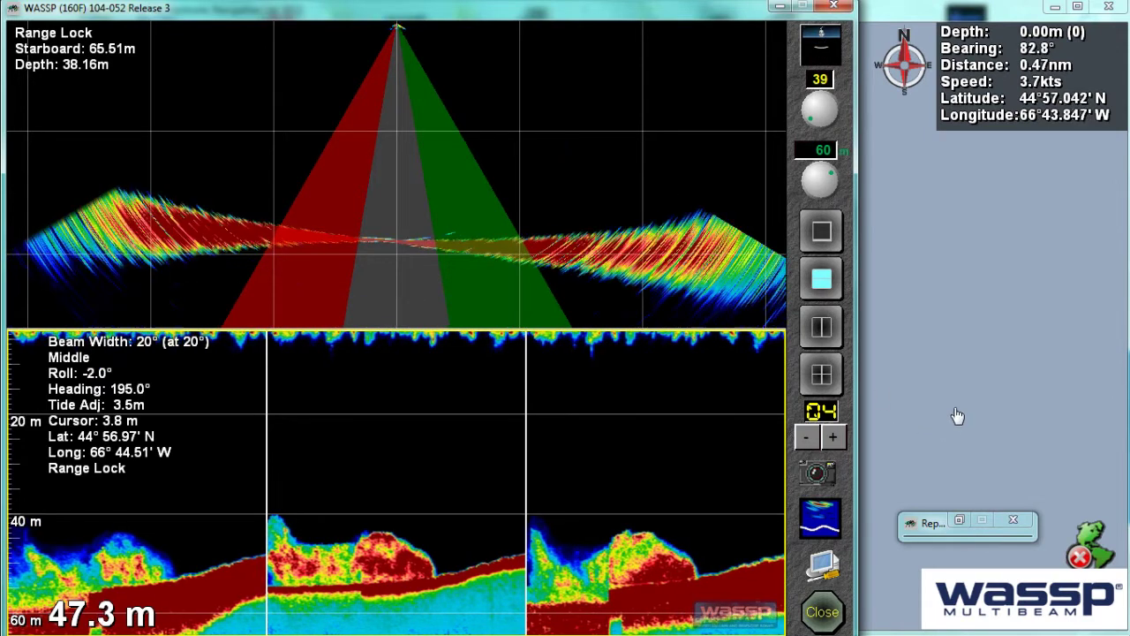
# Step: Zoom and pan the Navigator chart to centre the fish-covered part of the swath
pyautogui.click(923, 352)
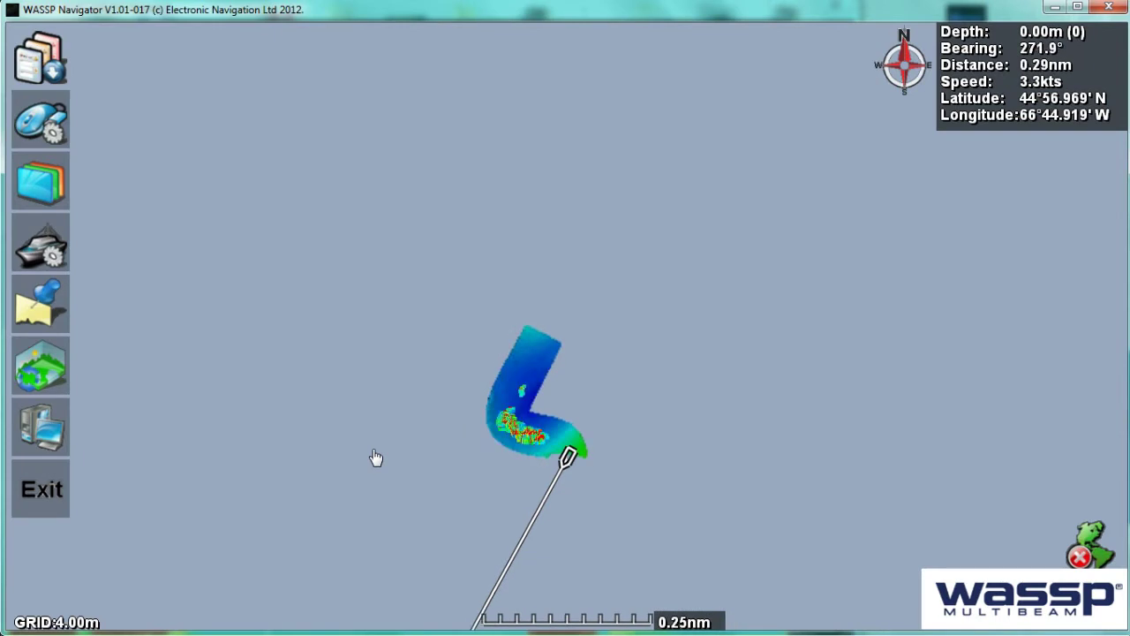
pyautogui.scroll(1, 375, 457)
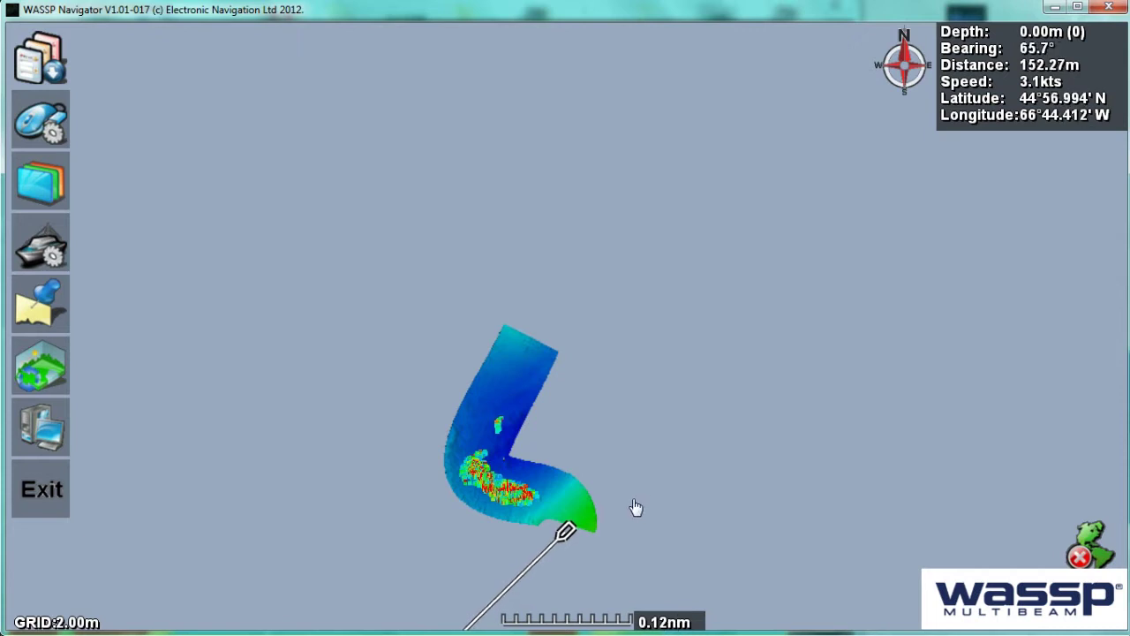
pyautogui.scroll(1, 616, 578)
pyautogui.moveTo(605, 535); pyautogui.dragTo(591, 323)
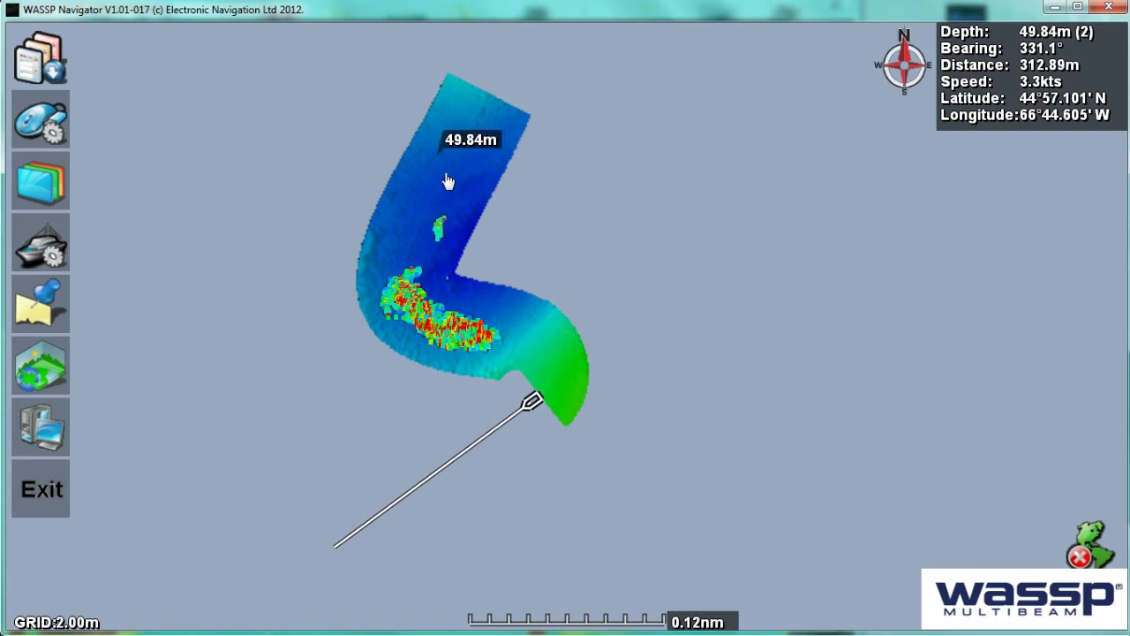
pyautogui.scroll(2, 544, 384)
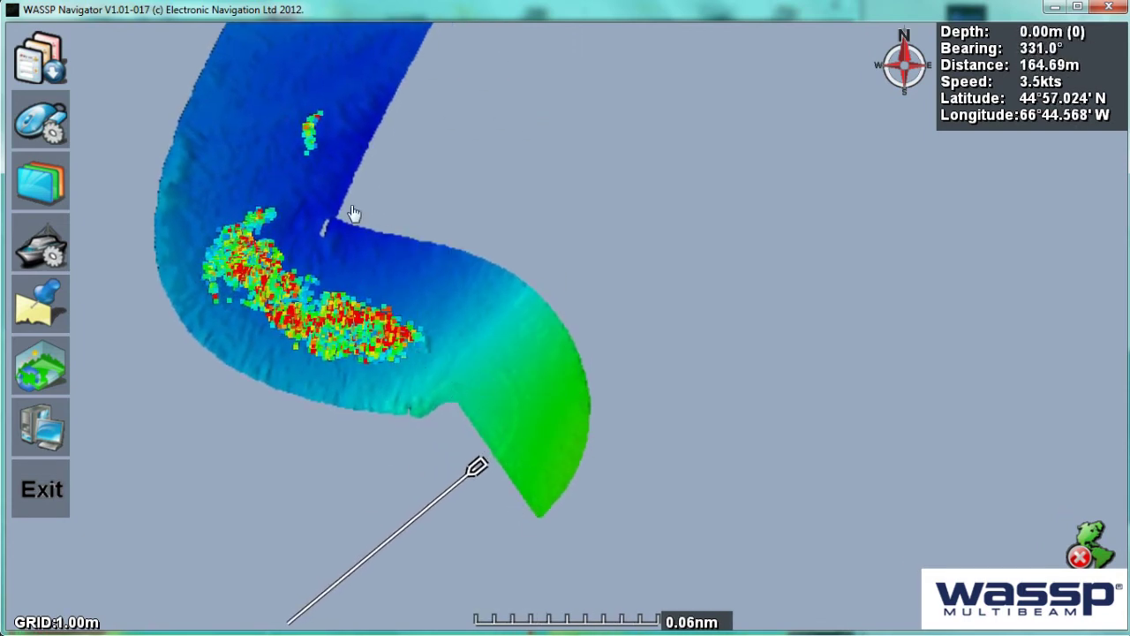
pyautogui.moveTo(530, 350); pyautogui.dragTo(690, 415)
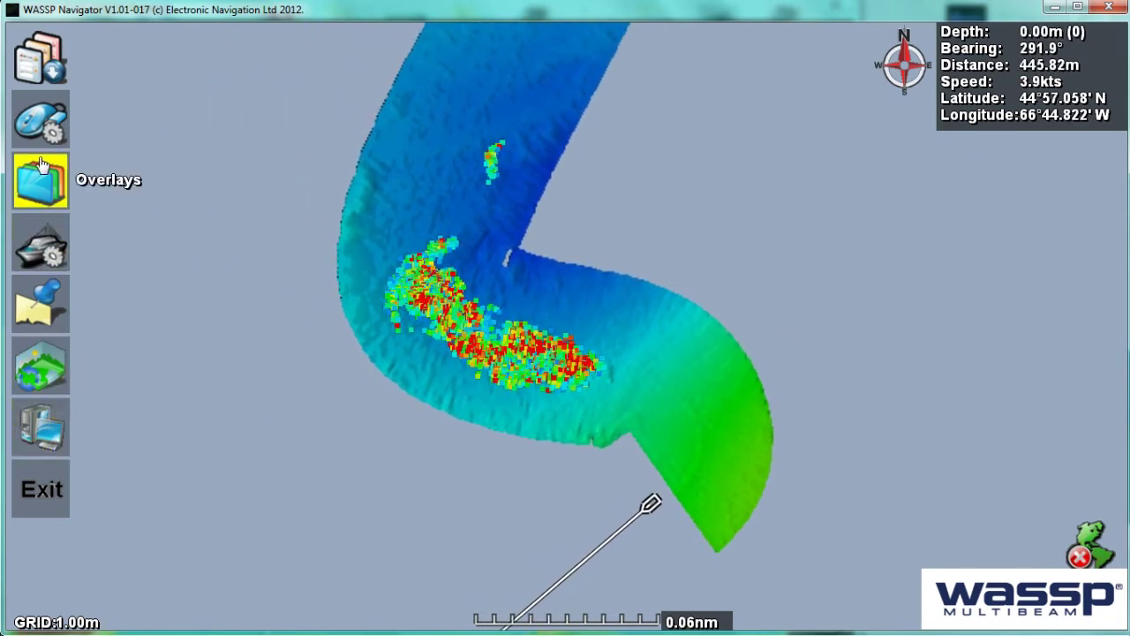
# Step: Toggle the Show 3D Fish overlay off and back on so fish targets display
pyautogui.click(41, 168)
pyautogui.click(41, 365)
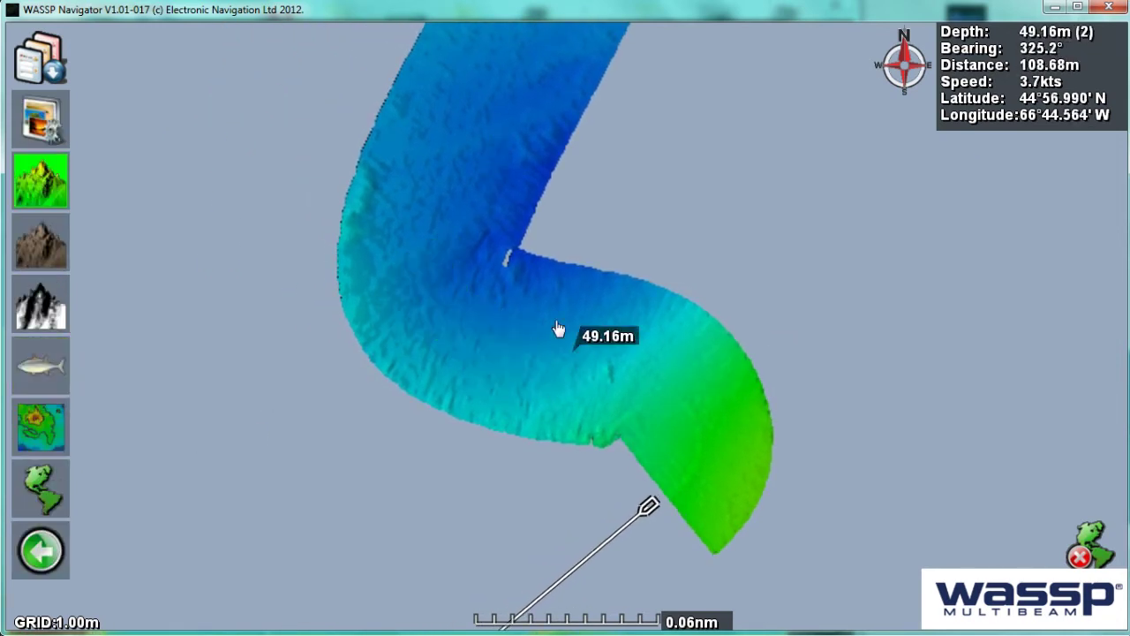
pyautogui.click(29, 380)
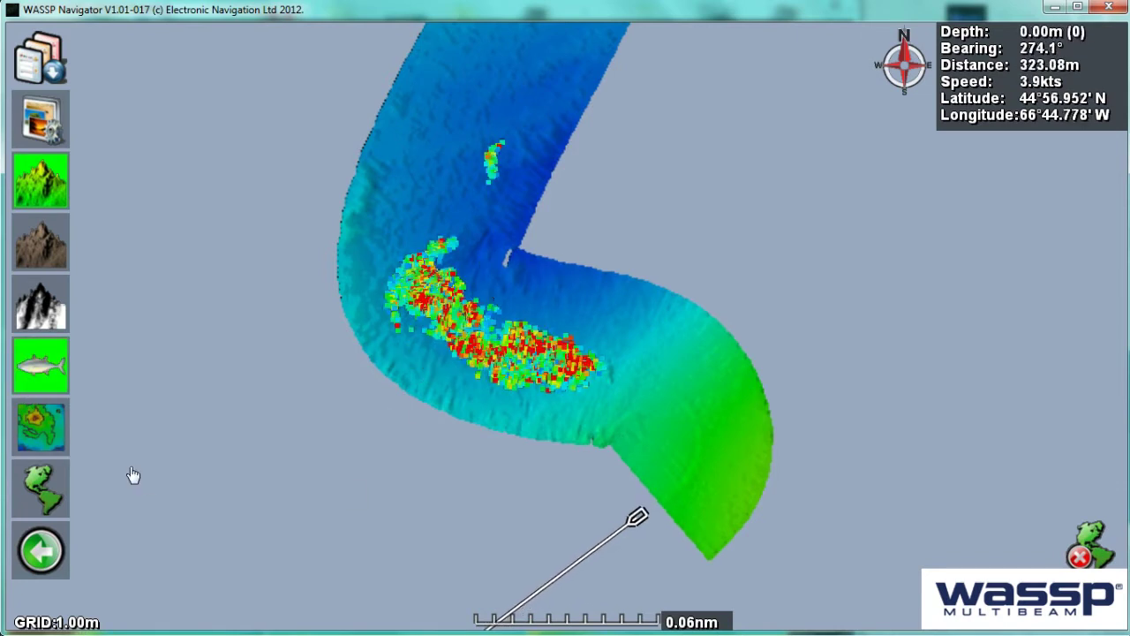
pyautogui.click(31, 568)
pyautogui.click(39, 365)
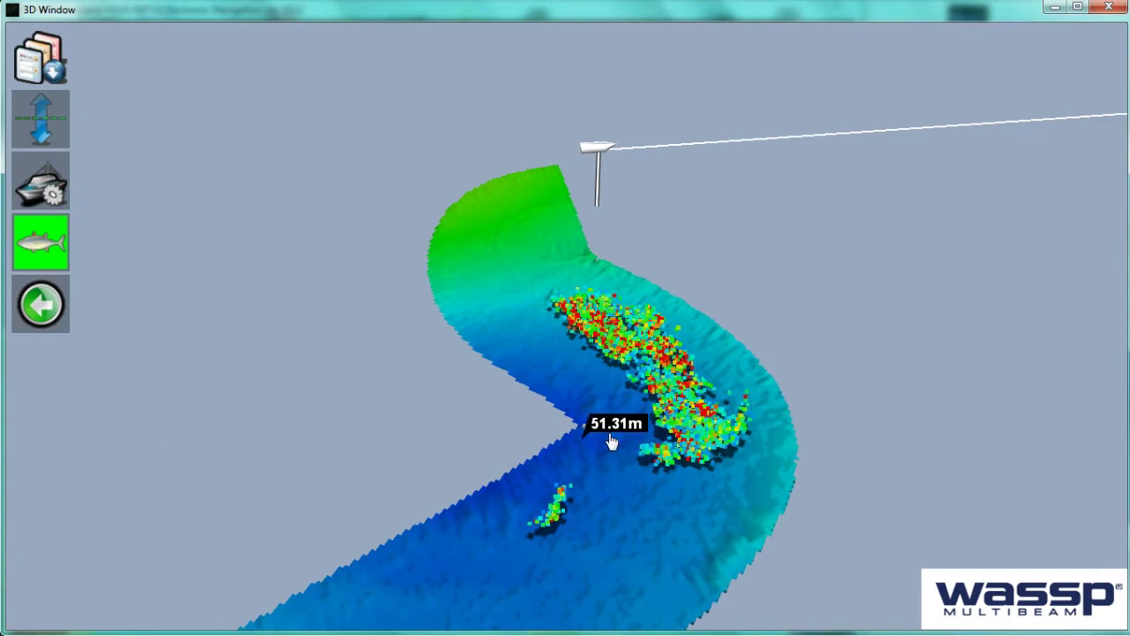
pyautogui.moveTo(598, 423); pyautogui.dragTo(542, 417)
pyautogui.moveTo(649, 484); pyautogui.dragTo(393, 459)
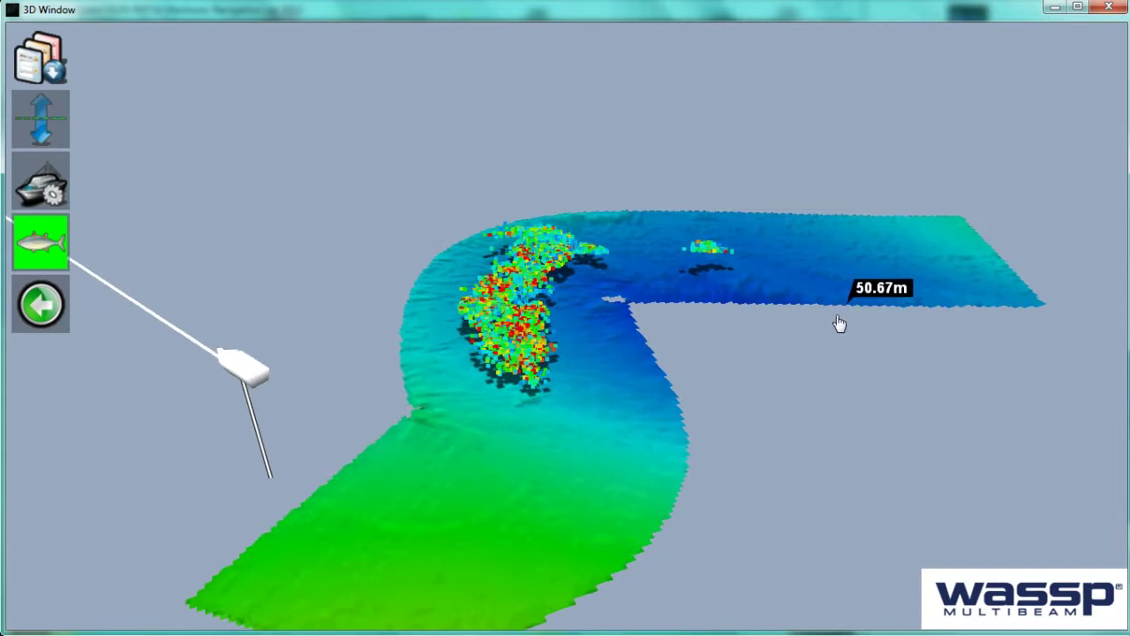
pyautogui.moveTo(594, 309); pyautogui.dragTo(765, 312)
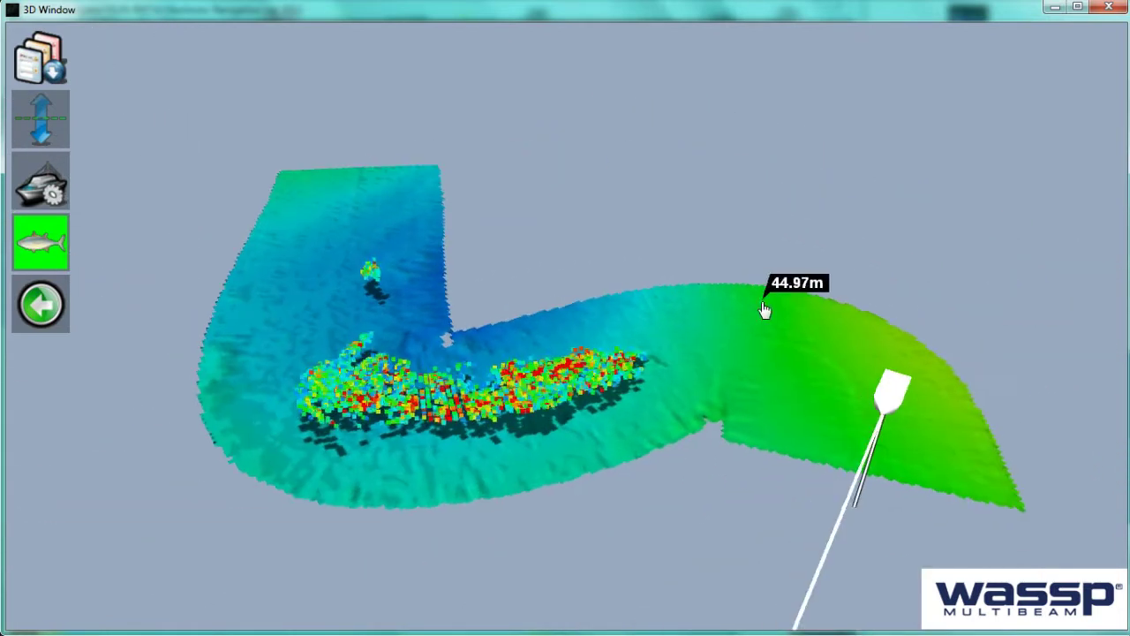
pyautogui.moveTo(499, 455); pyautogui.dragTo(548, 462)
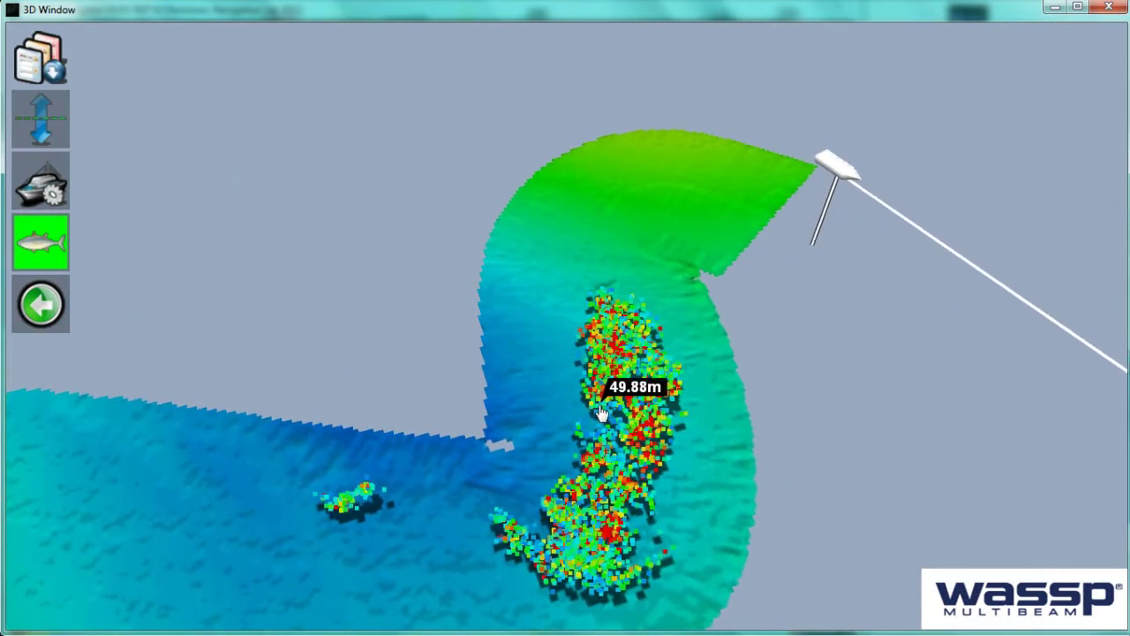
pyautogui.moveTo(548, 459); pyautogui.dragTo(747, 424)
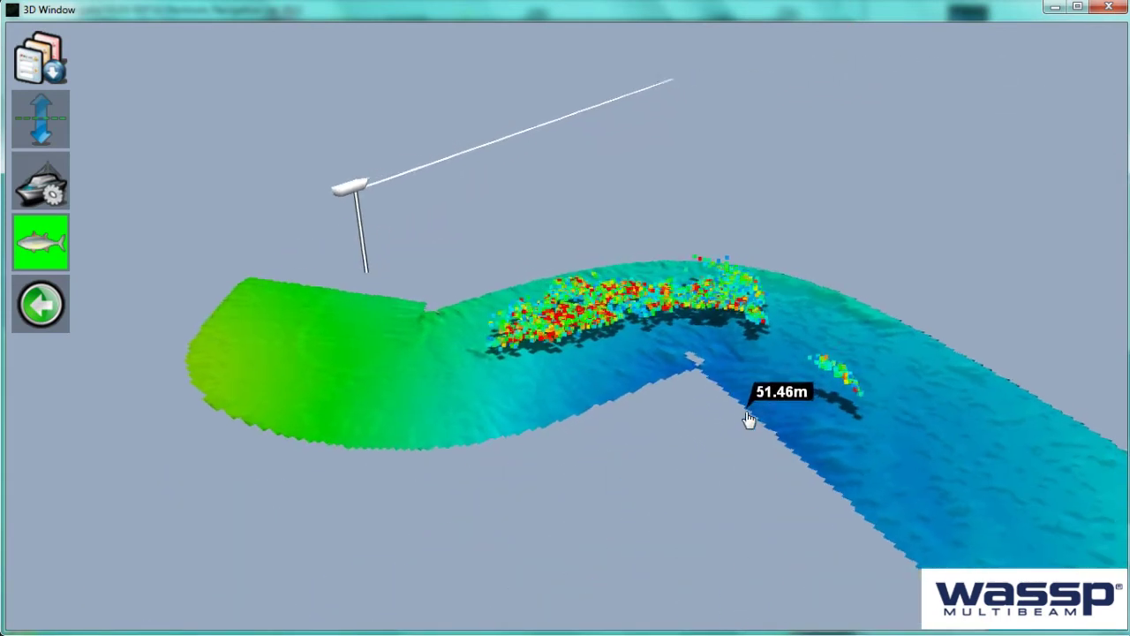
pyautogui.moveTo(603, 329); pyautogui.dragTo(702, 372)
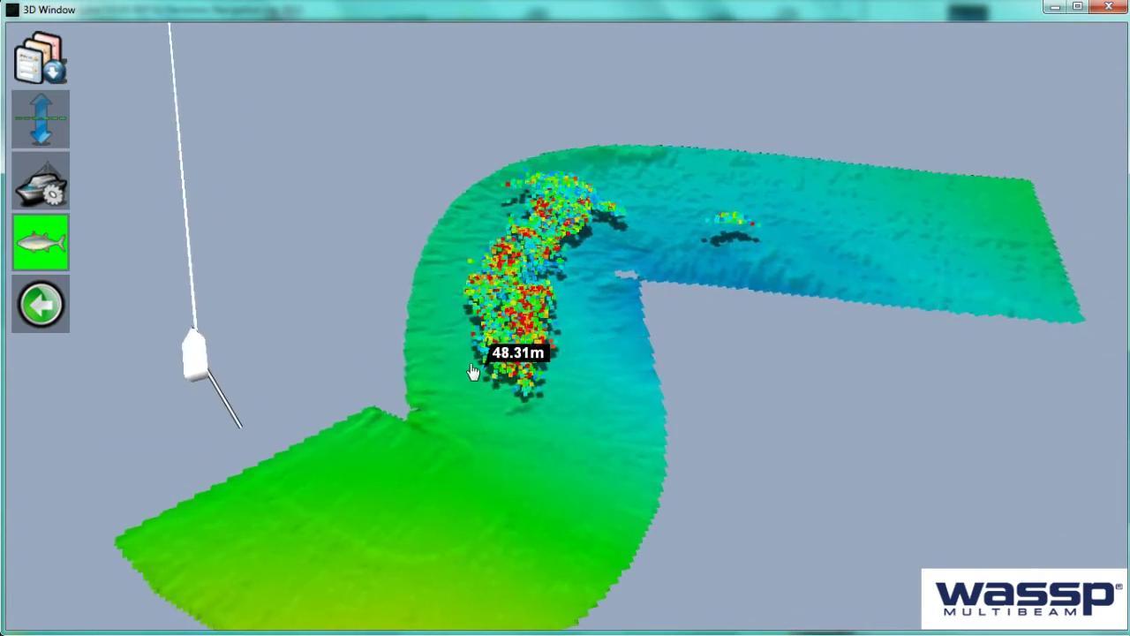
pyautogui.moveTo(481, 367); pyautogui.dragTo(680, 345)
pyautogui.moveTo(375, 482); pyautogui.dragTo(548, 534)
pyautogui.moveTo(440, 239); pyautogui.dragTo(516, 255)
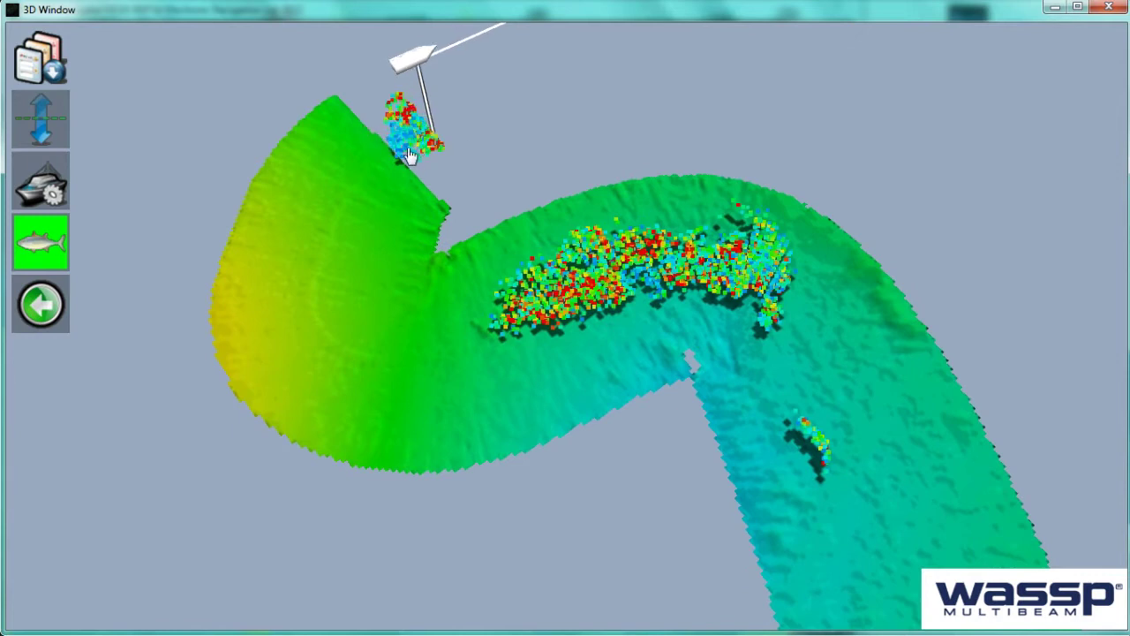
pyautogui.moveTo(400, 252); pyautogui.dragTo(391, 192)
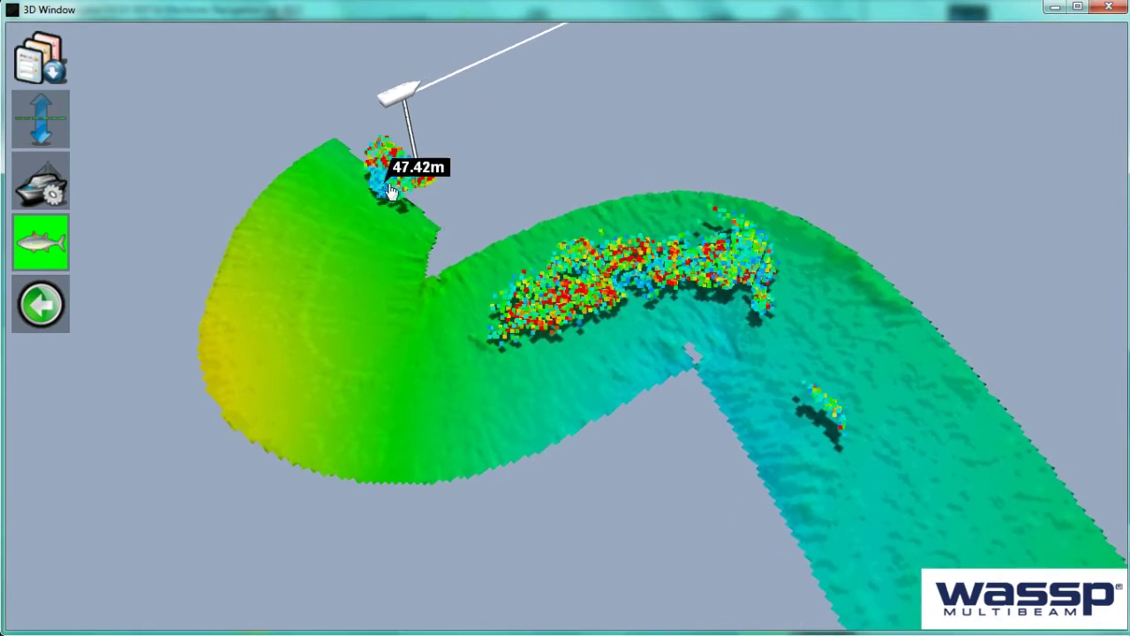
pyautogui.hotkey('alt', 'Tab')
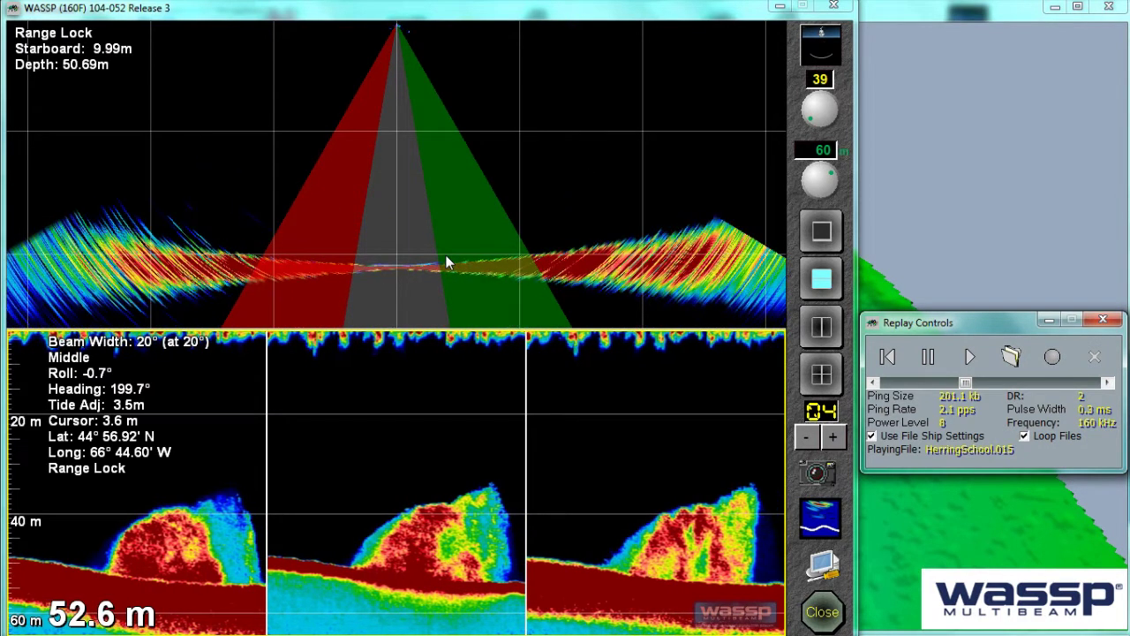
pyautogui.click(898, 247)
pyautogui.moveTo(386, 353); pyautogui.dragTo(307, 383)
pyautogui.moveTo(197, 451); pyautogui.dragTo(434, 442)
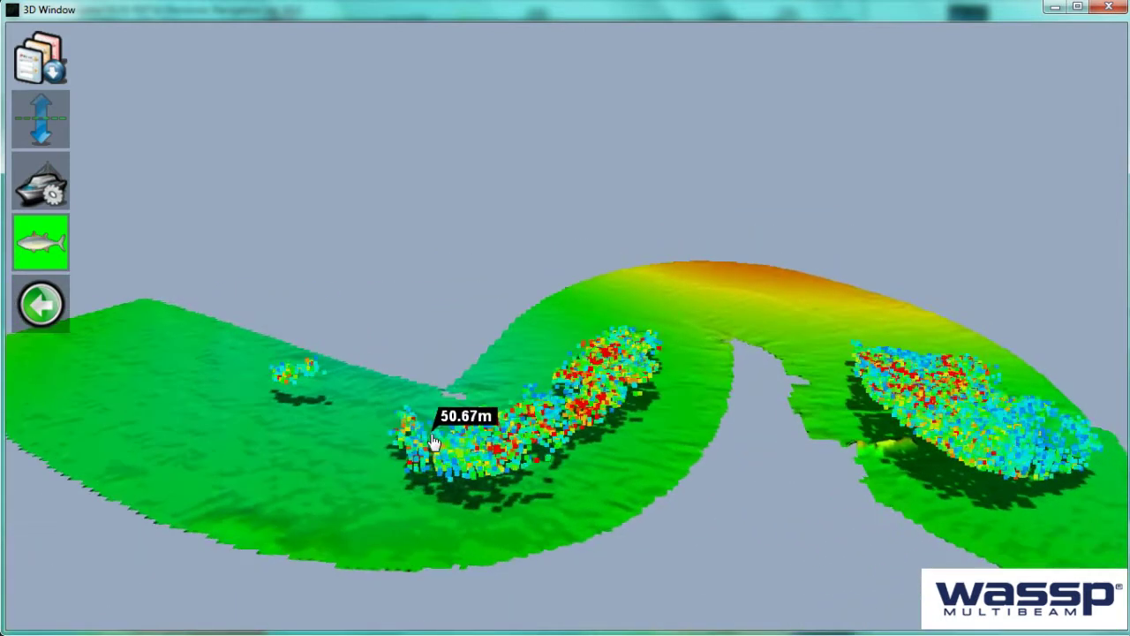
pyautogui.moveTo(852, 364); pyautogui.dragTo(703, 360)
pyautogui.moveTo(670, 517); pyautogui.dragTo(600, 551)
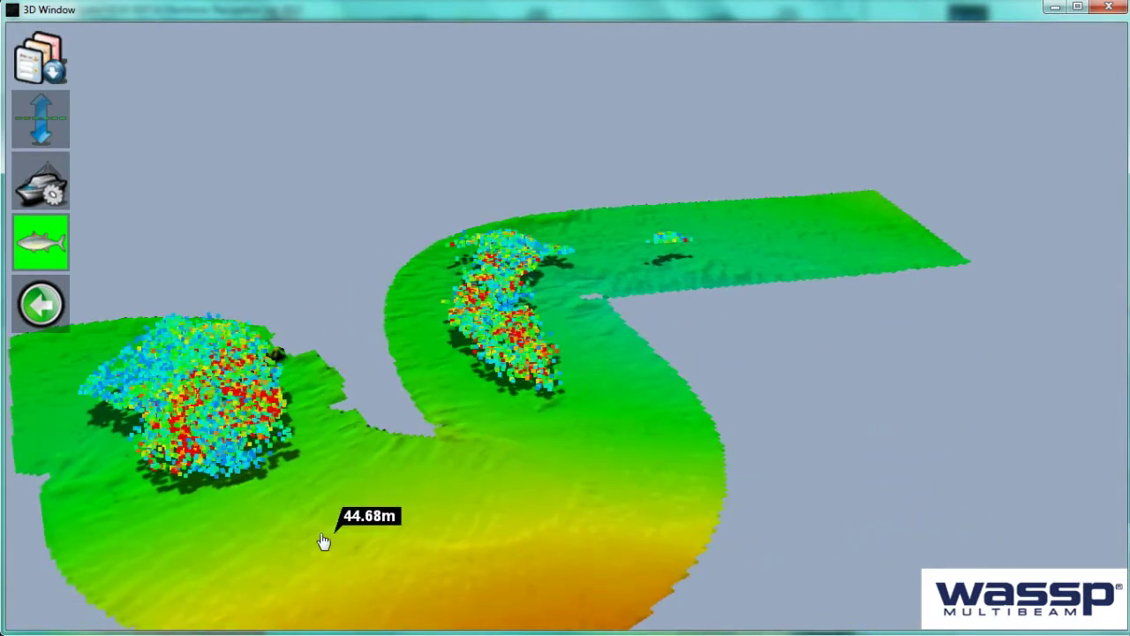
pyautogui.moveTo(303, 478); pyautogui.dragTo(213, 433)
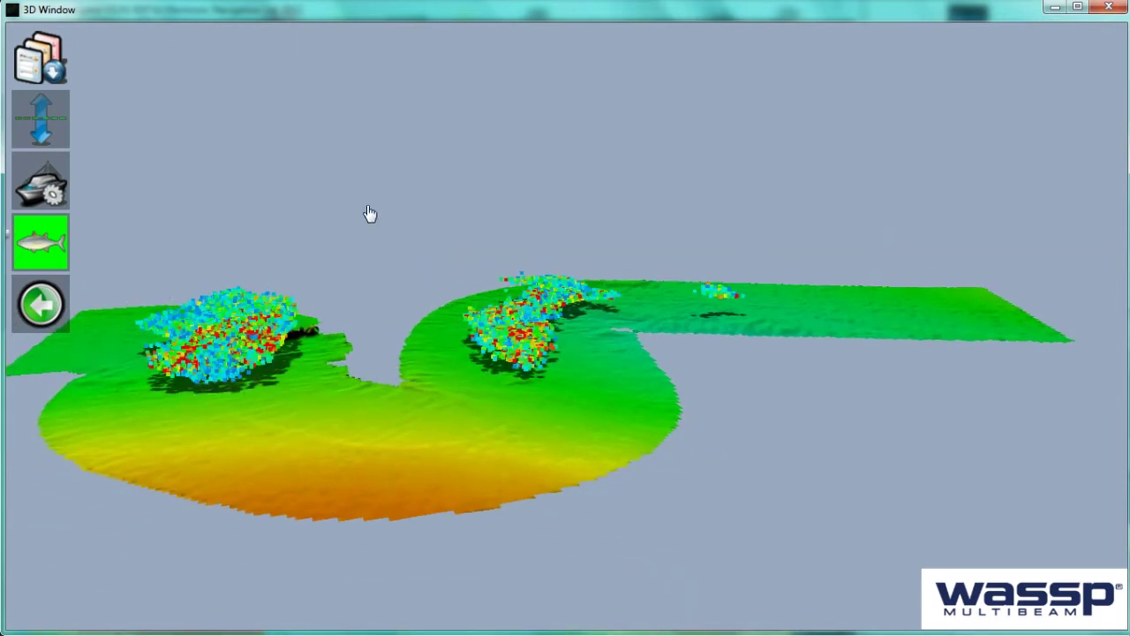
pyautogui.hotkey('alt', 'Tab')
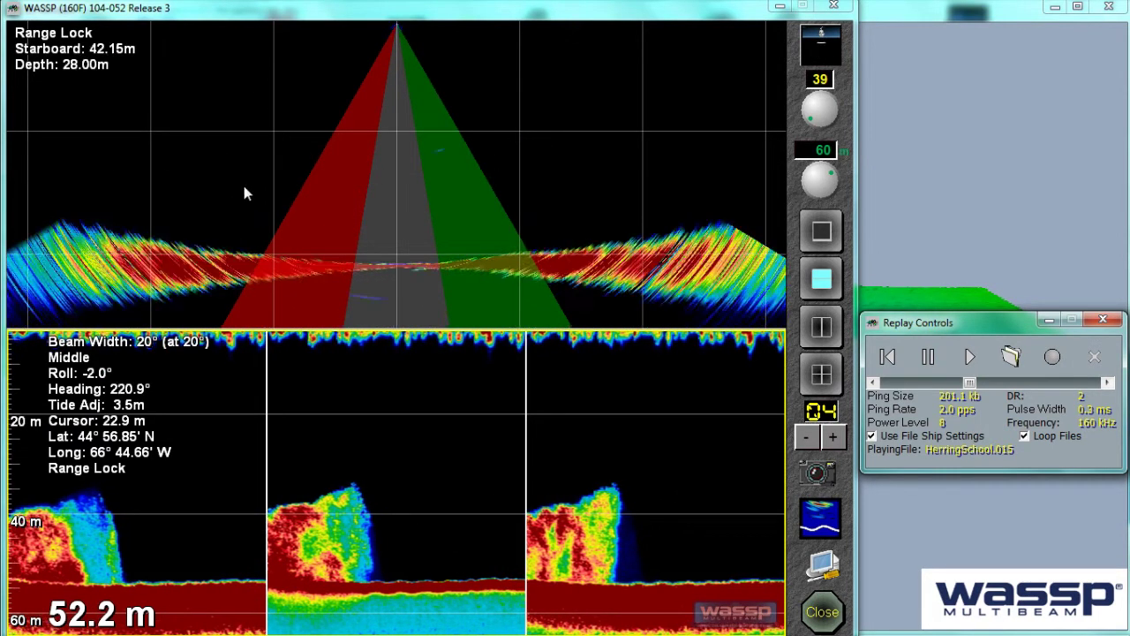
# Step: Return to the 3D Window and frame an oblique, zoomed view over the S-bend
pyautogui.hotkey('alt', 'Tab')
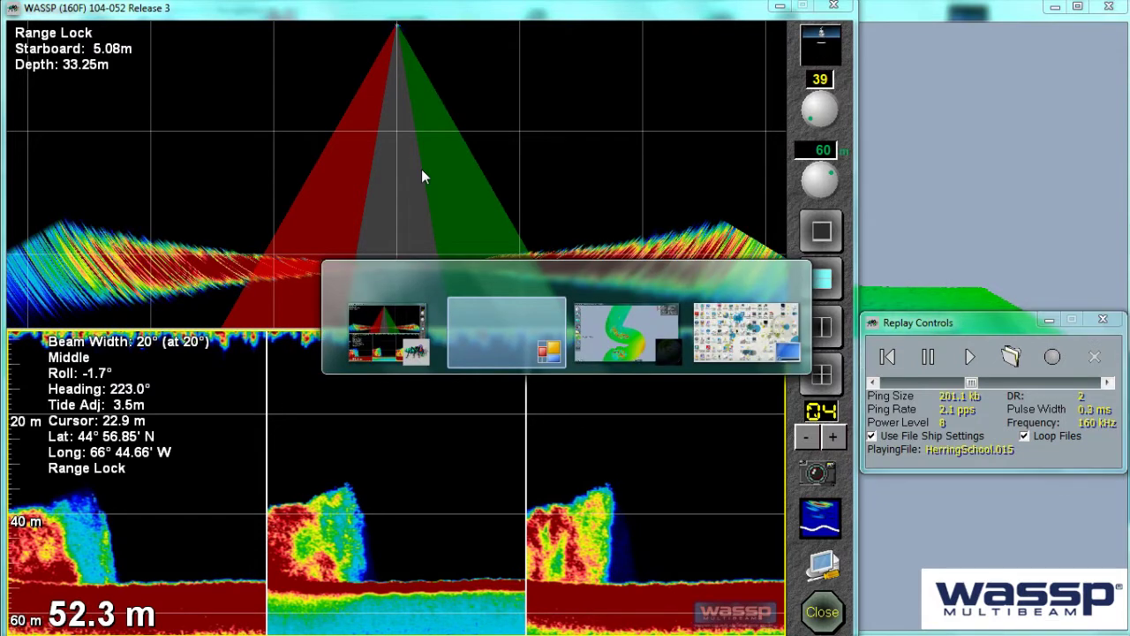
pyautogui.hotkey('alt', 'Tab')
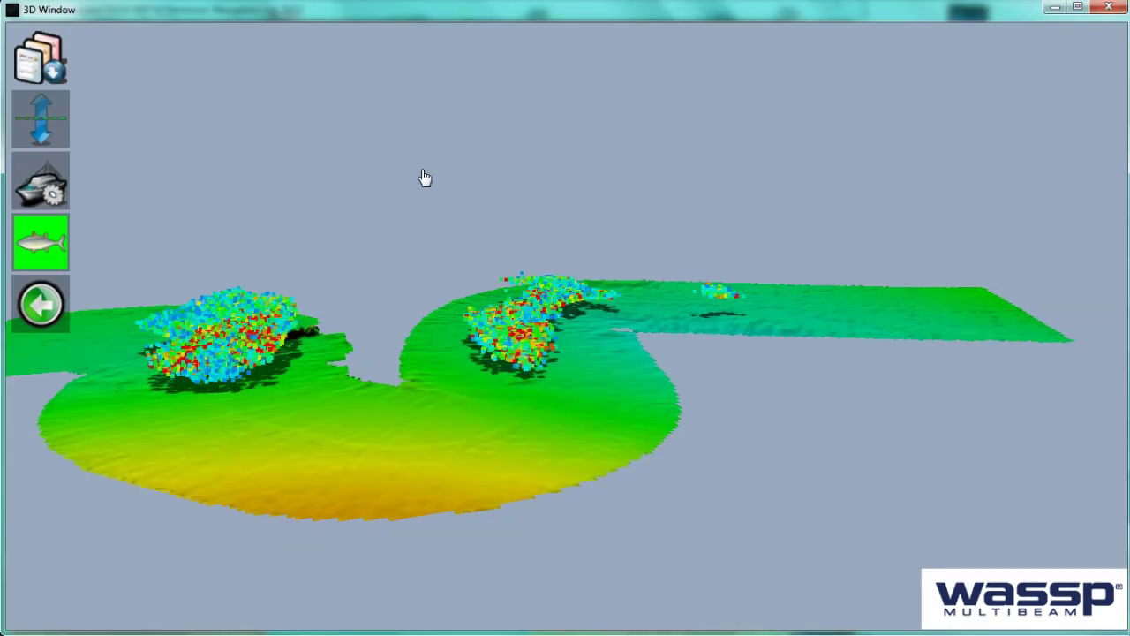
pyautogui.moveTo(496, 463); pyautogui.dragTo(524, 438)
pyautogui.moveTo(793, 320); pyautogui.dragTo(459, 380)
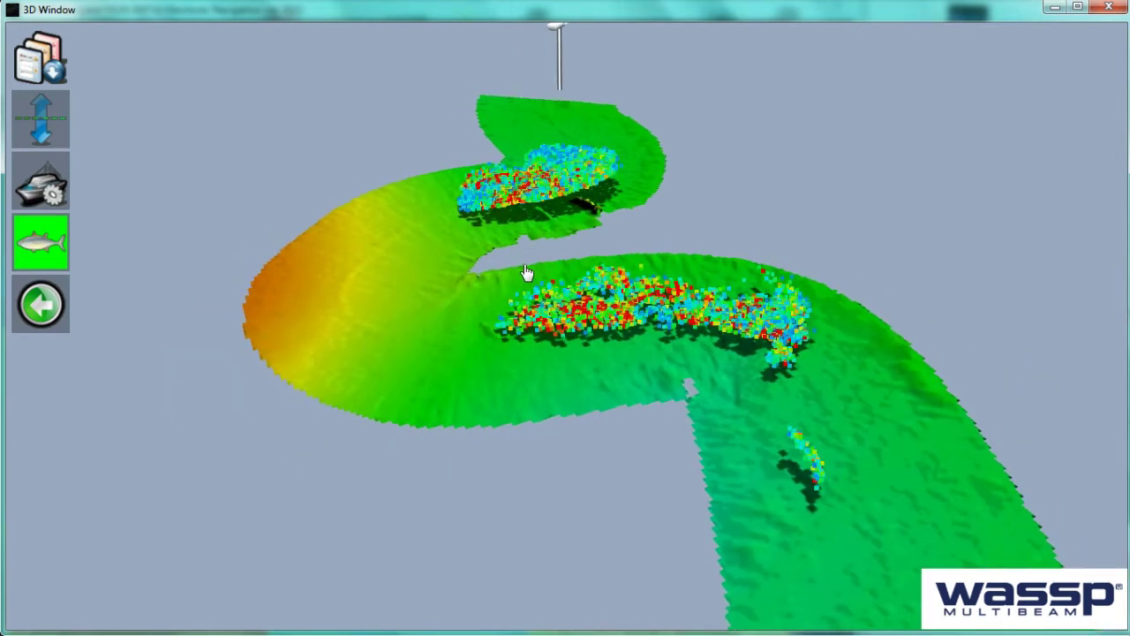
pyautogui.scroll(2, 527, 273)
pyautogui.scroll(2, 535, 181)
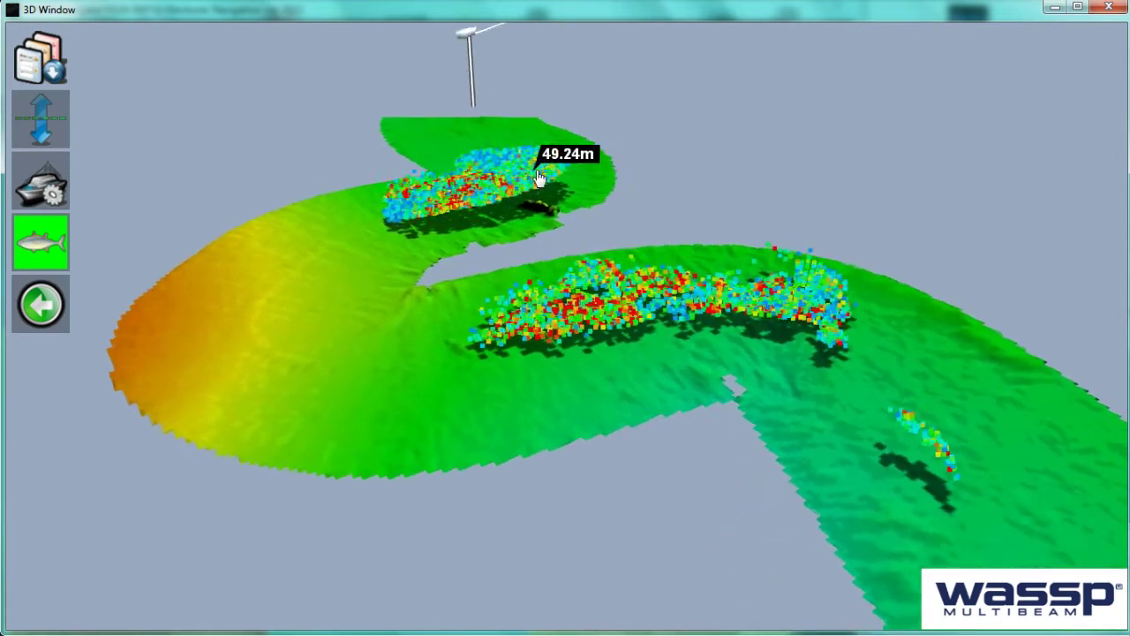
pyautogui.moveTo(542, 177); pyautogui.dragTo(471, 213)
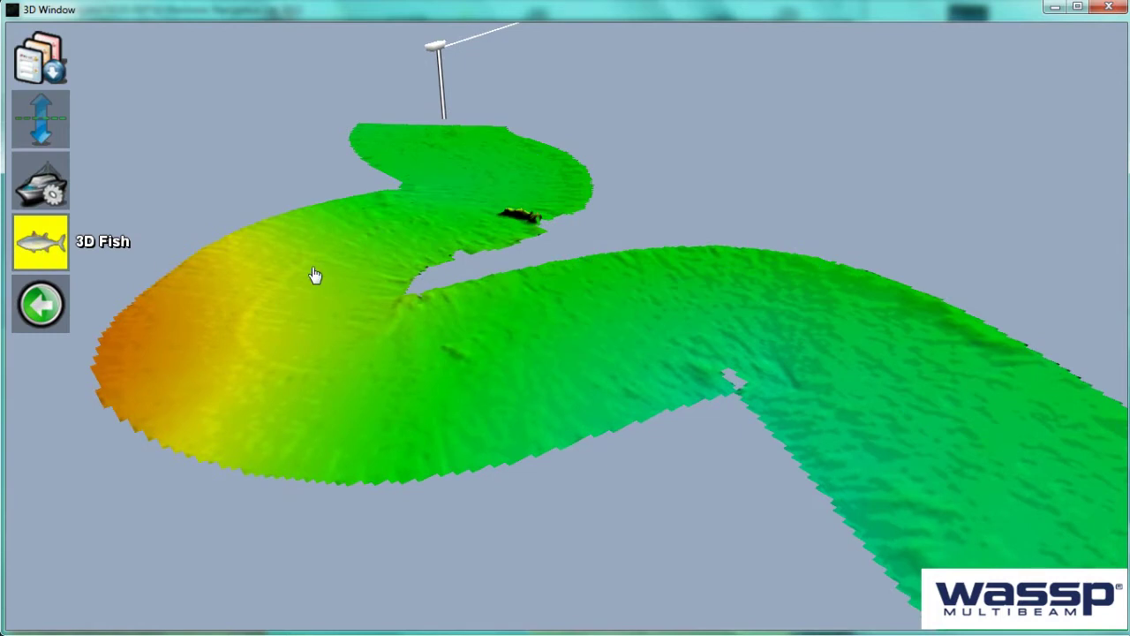
pyautogui.scroll(4, 515, 273)
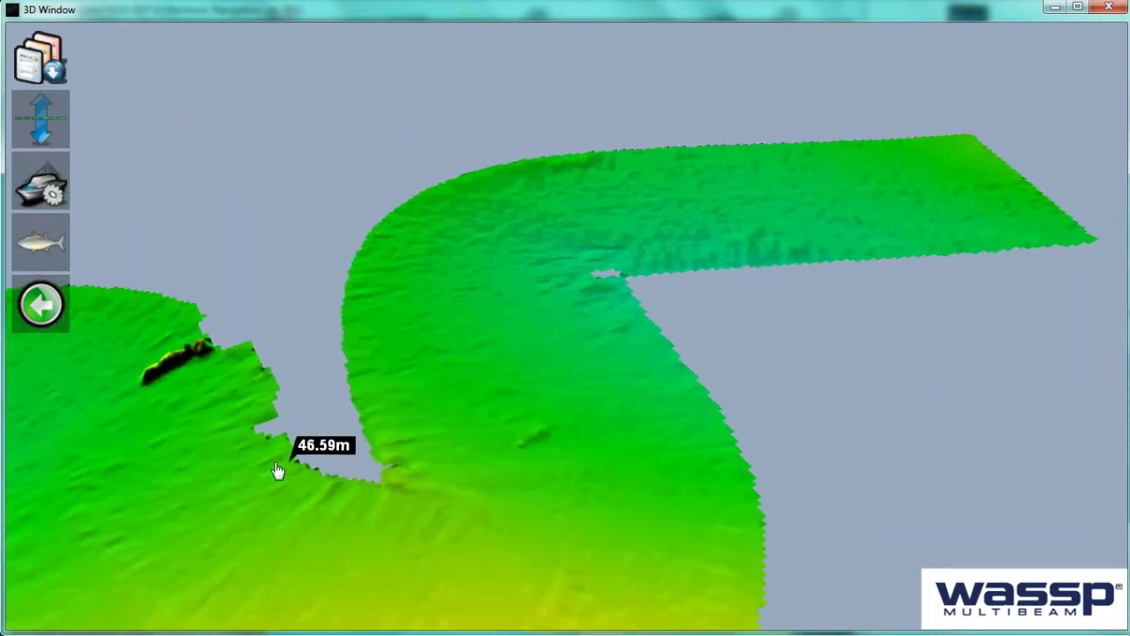
pyautogui.scroll(4, 300, 481)
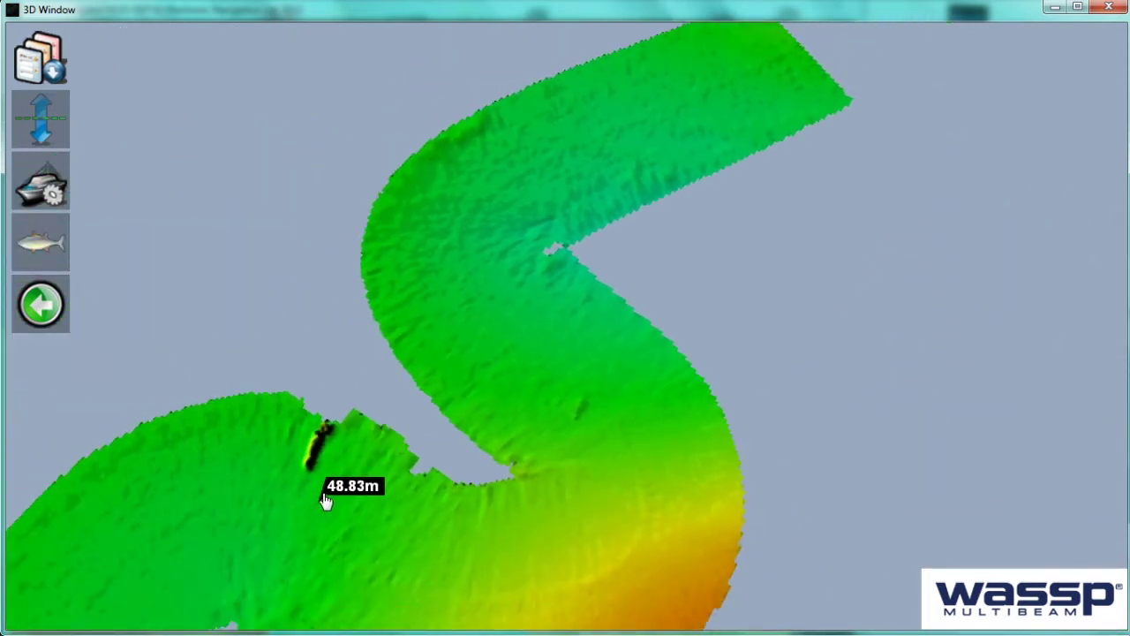
pyautogui.moveTo(325, 501); pyautogui.dragTo(165, 441)
# Step: Re-enable the 3D fish overlays, orbit over the schools, then close the 3D view
pyautogui.click(51, 256)
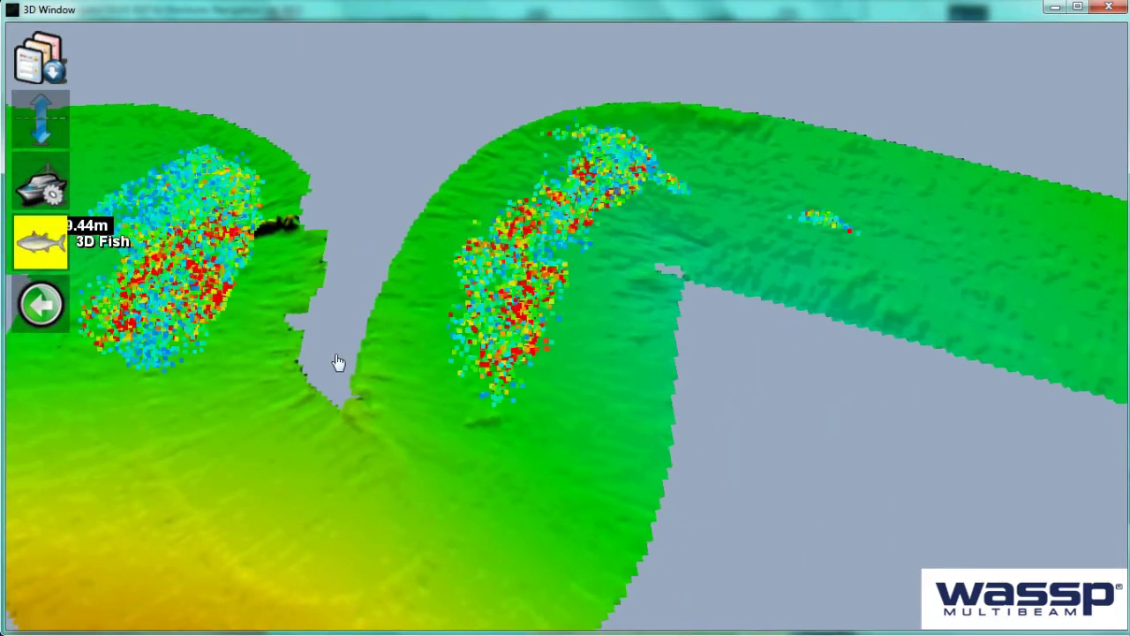
pyautogui.moveTo(494, 371); pyautogui.dragTo(450, 324)
pyautogui.moveTo(971, 391); pyautogui.dragTo(1015, 376)
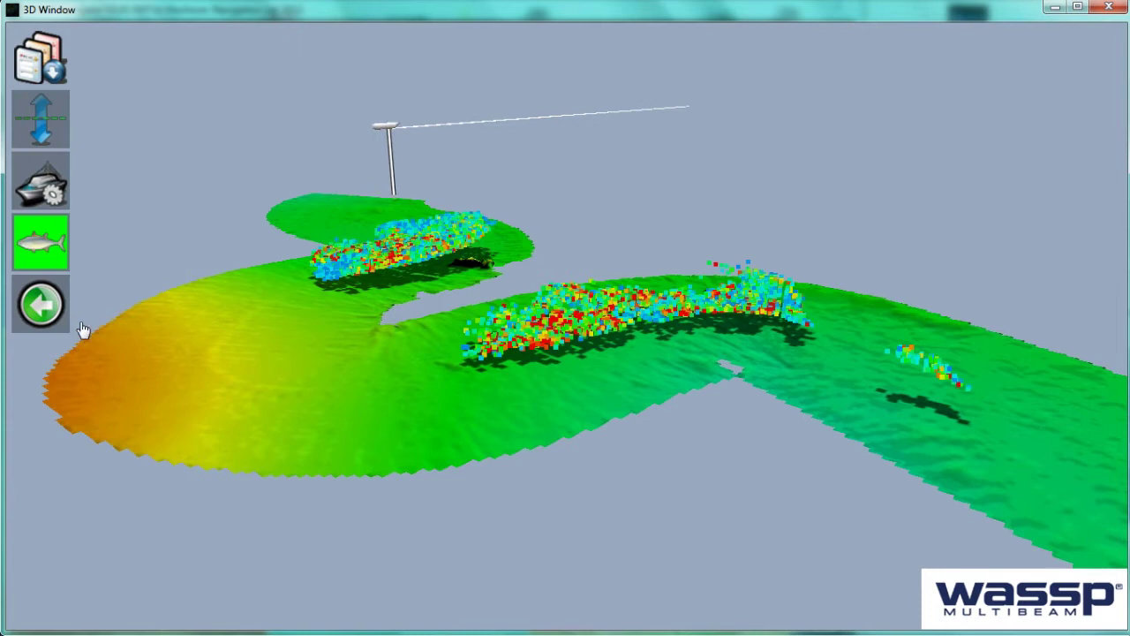
pyautogui.click(58, 307)
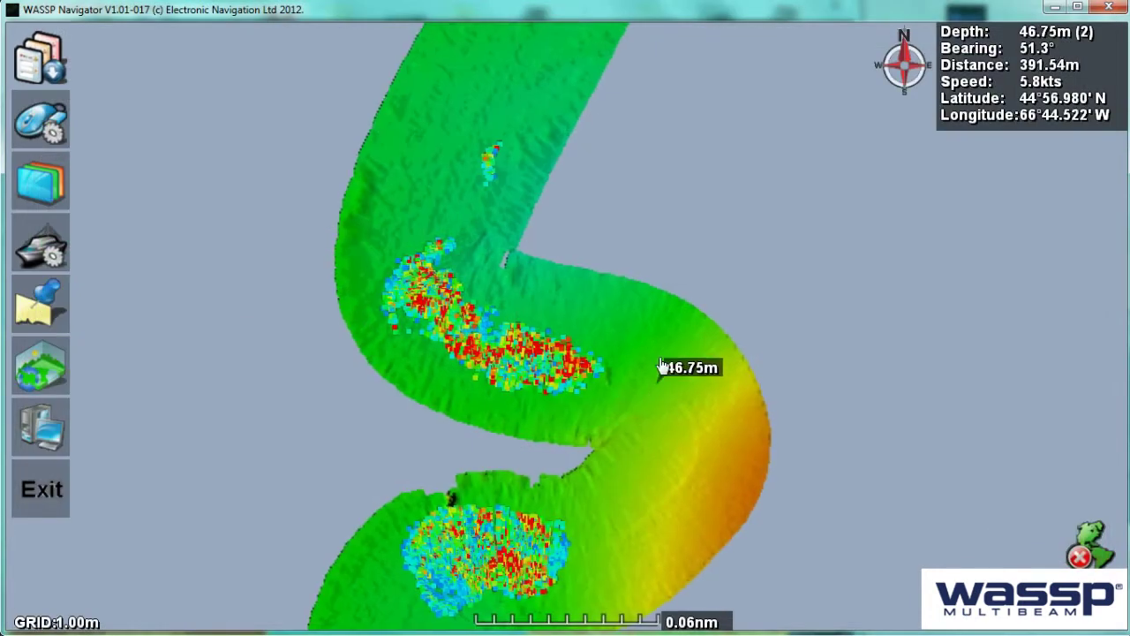